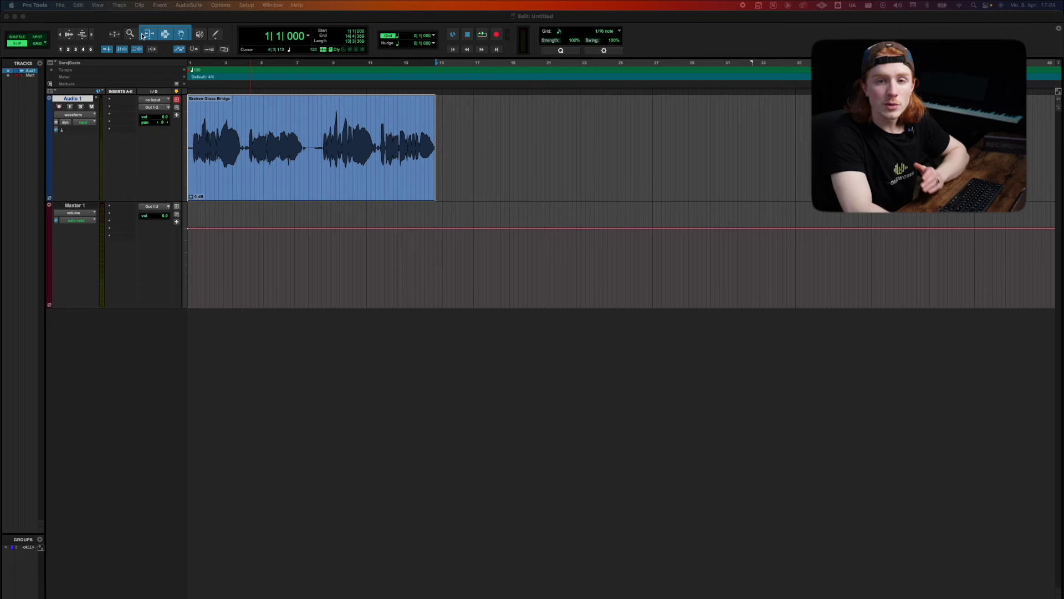
# - Open GainAimPro from the AudioSuite Dynamics plug-ins and position its window over the tracks
pyautogui.click(198, 6)
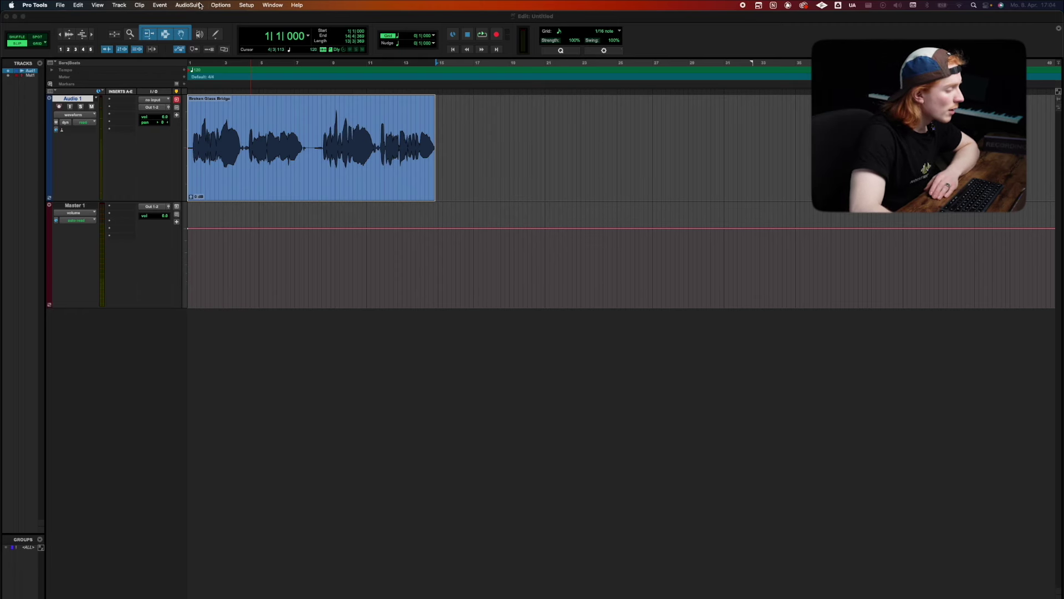
pyautogui.moveTo(196, 27)
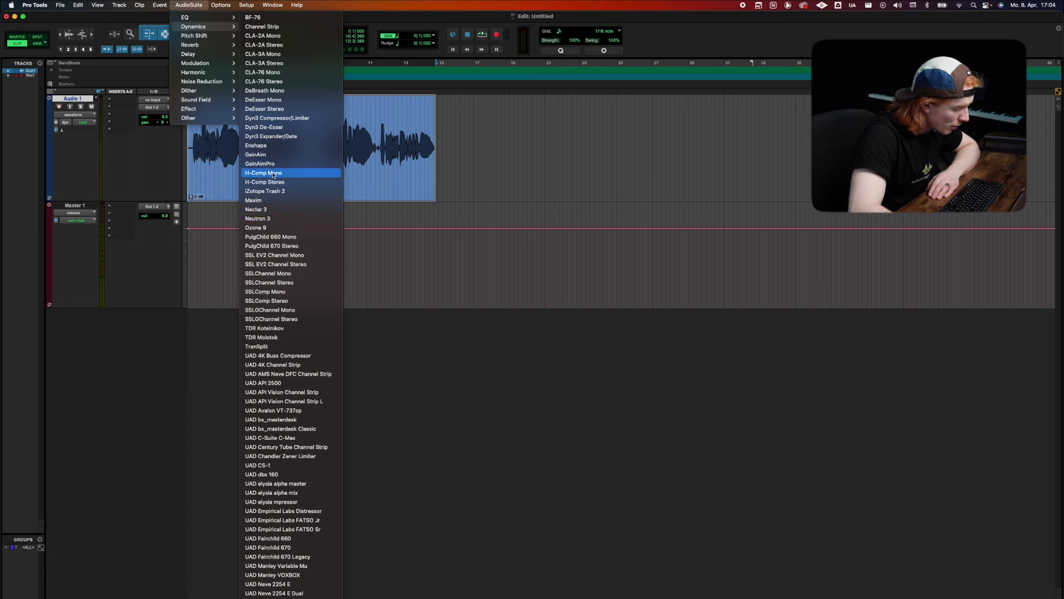
pyautogui.press('Escape')
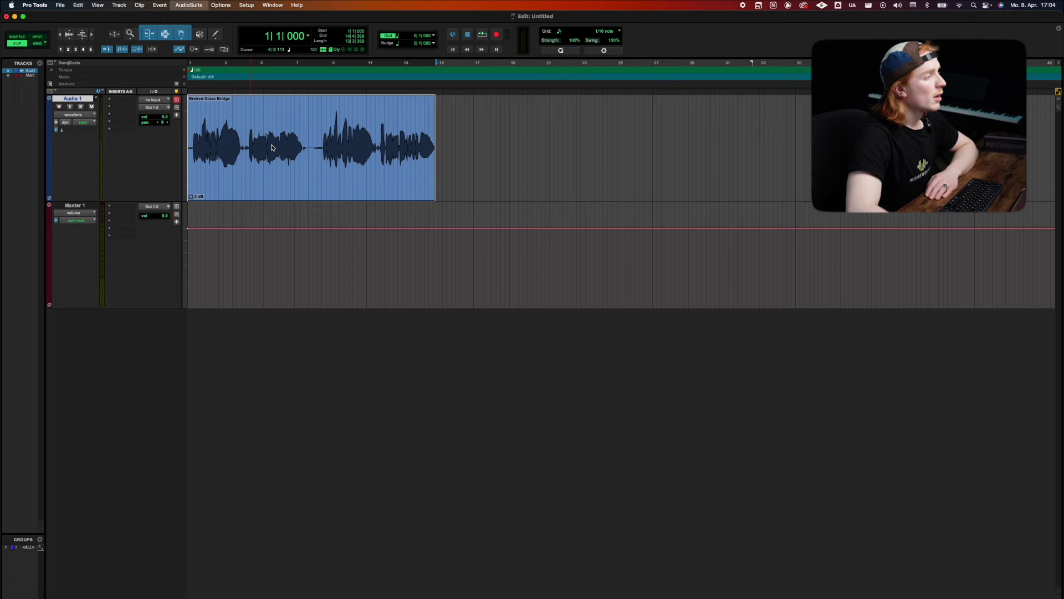
pyautogui.moveTo(292, 83); pyautogui.dragTo(401, 194)
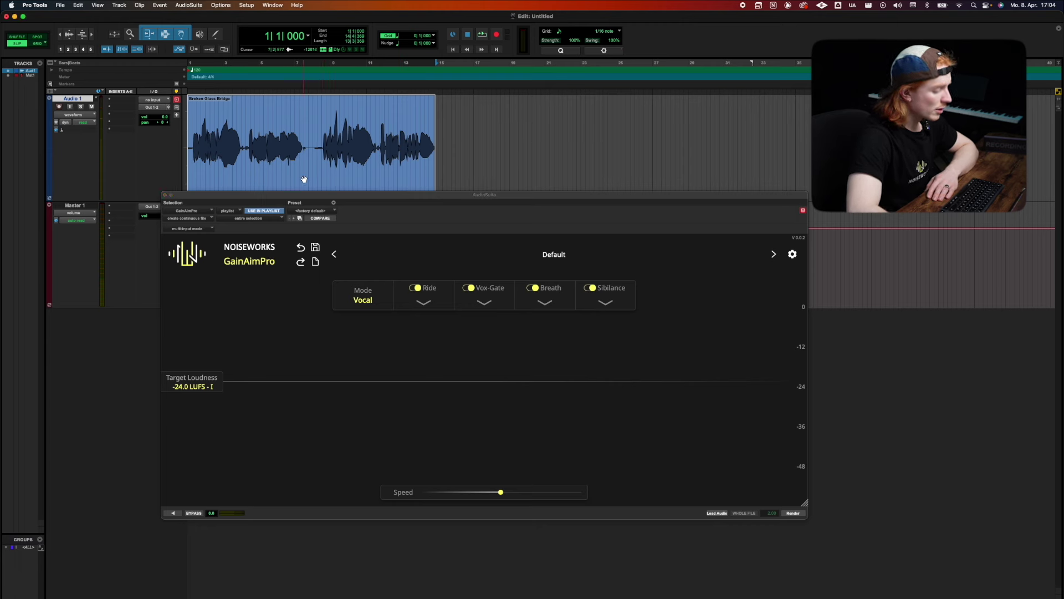
# - Load, analyse and render the Audio 1 vocal as Broken Glass Bridge-GainAimPr_01
pyautogui.click(717, 513)
pyautogui.moveTo(396, 201)
pyautogui.mouseDown()
pyautogui.moveTo(373, 202)
pyautogui.moveTo(400, 210)
pyautogui.mouseUp()
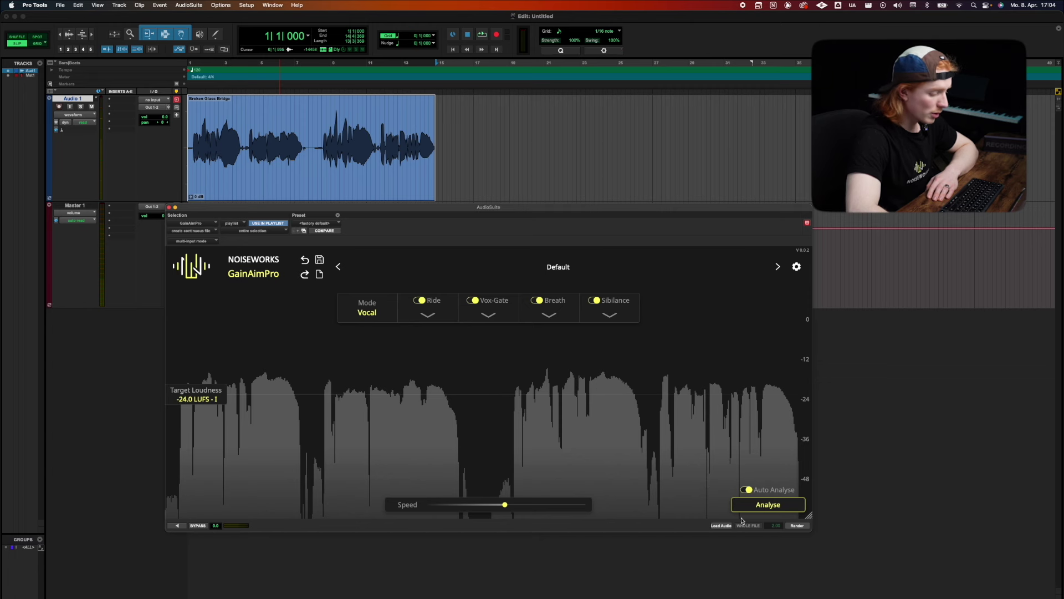
pyautogui.click(768, 504)
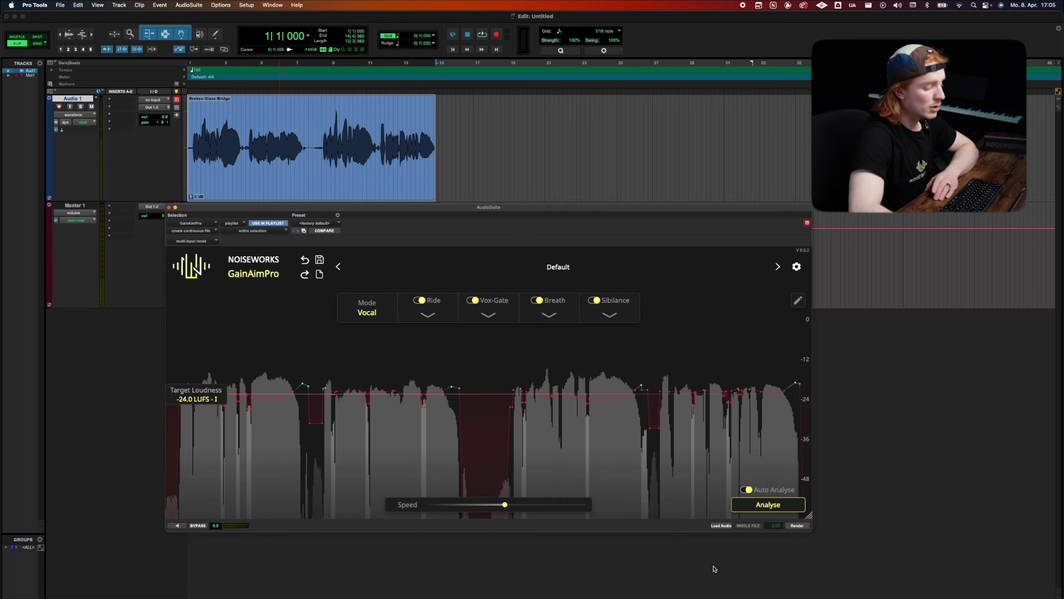
pyautogui.click(795, 526)
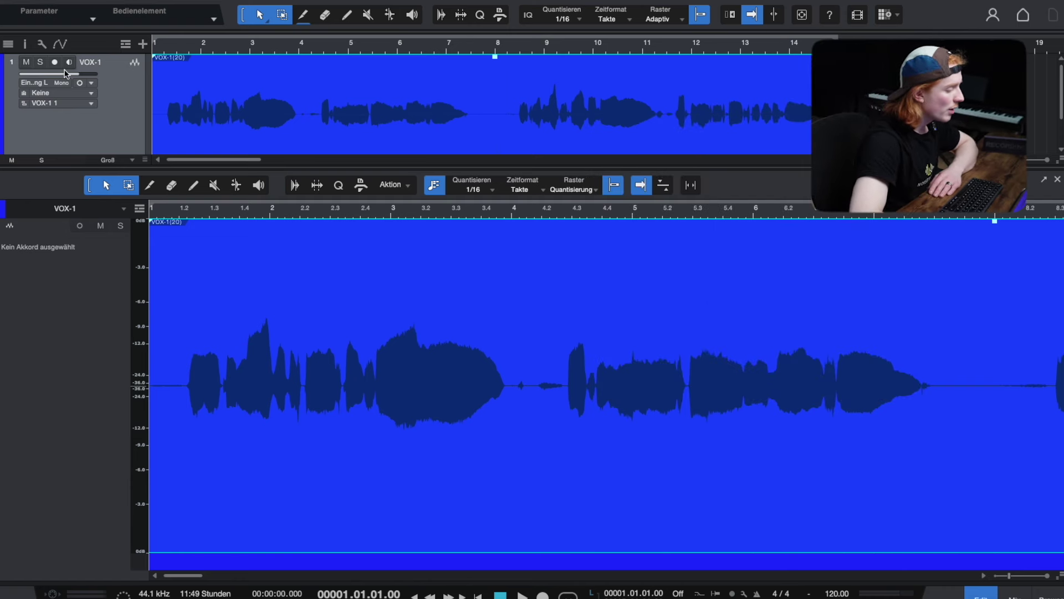
# - Activate Event FX on the VOX-1 vocal event in the Inspector and insert GainAimPro
pyautogui.click(24, 43)
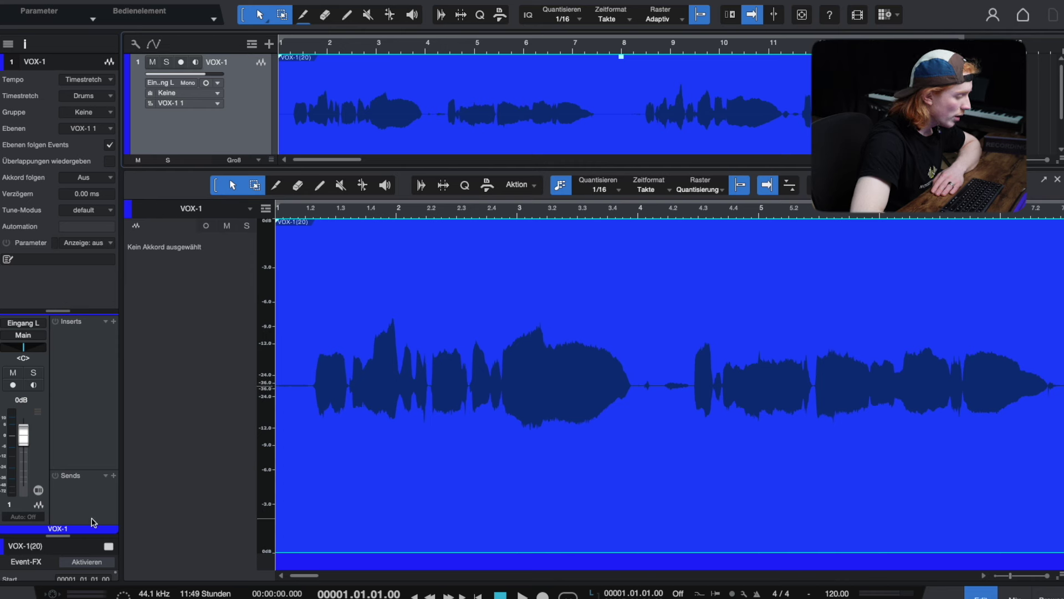
pyautogui.moveTo(60, 537); pyautogui.dragTo(71, 371)
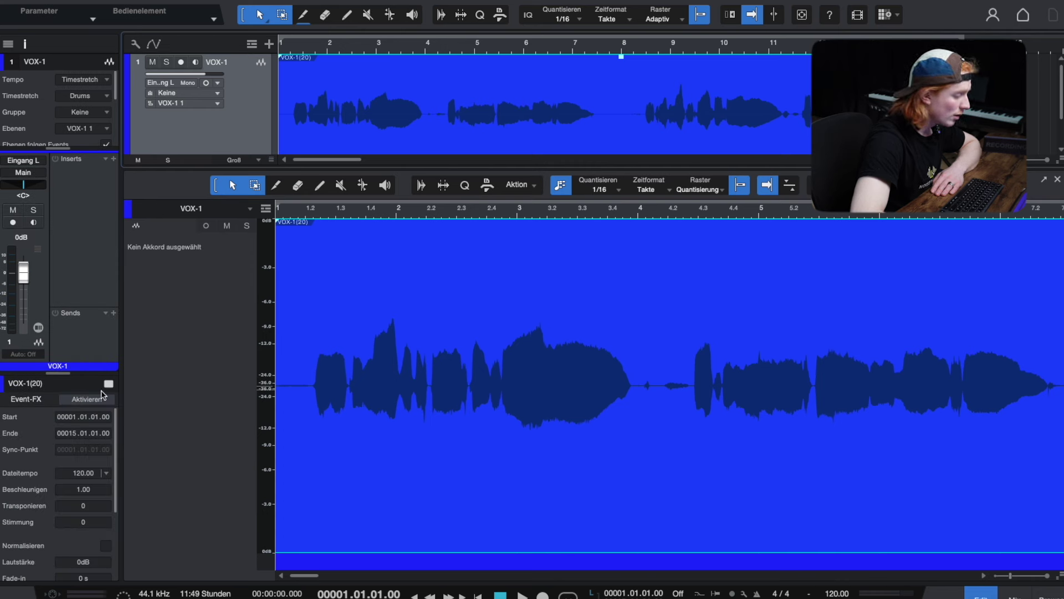
pyautogui.click(81, 401)
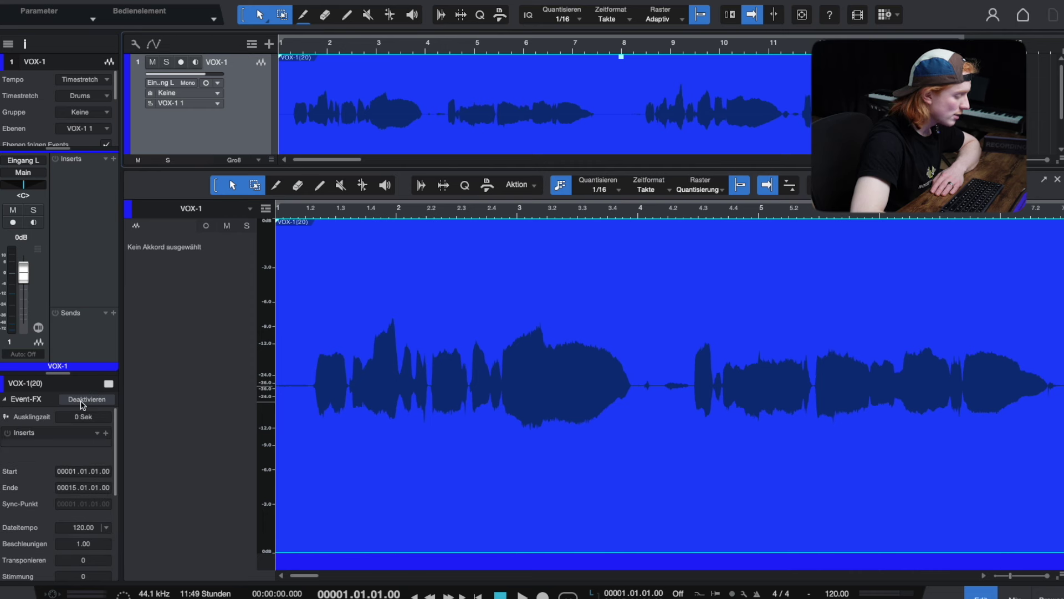
pyautogui.click(103, 432)
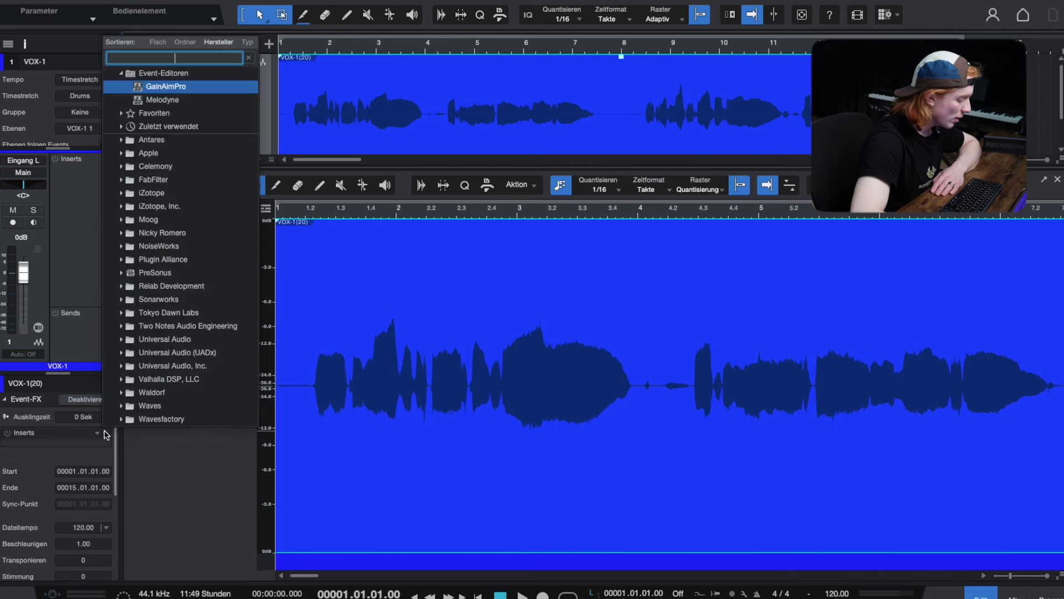
pyautogui.click(166, 86)
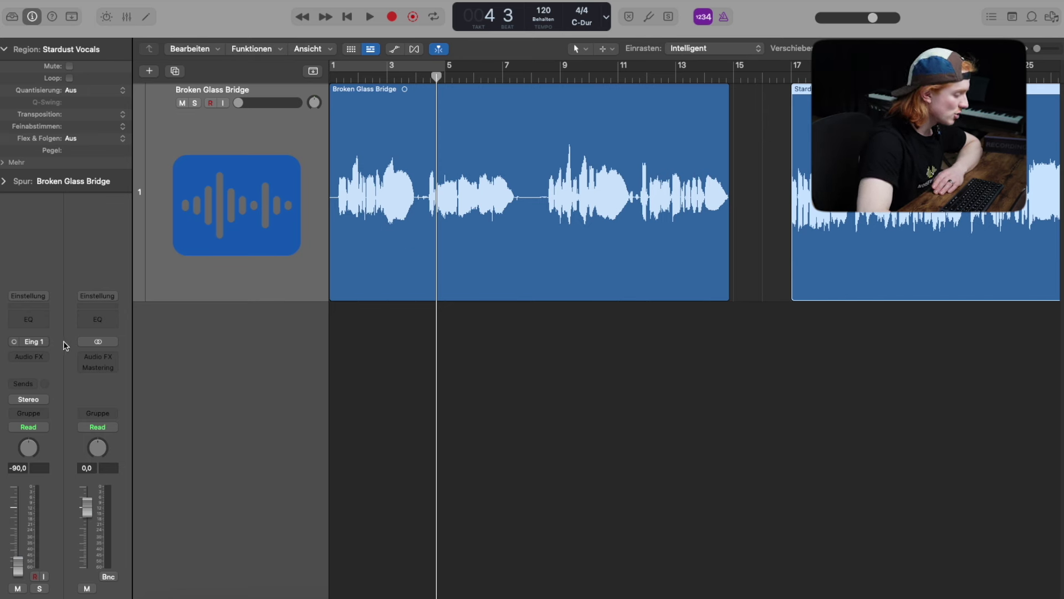
# - Insert GainAimPro (ARA) in mono on the vocal track and move its window over the arrange area
pyautogui.click(25, 365)
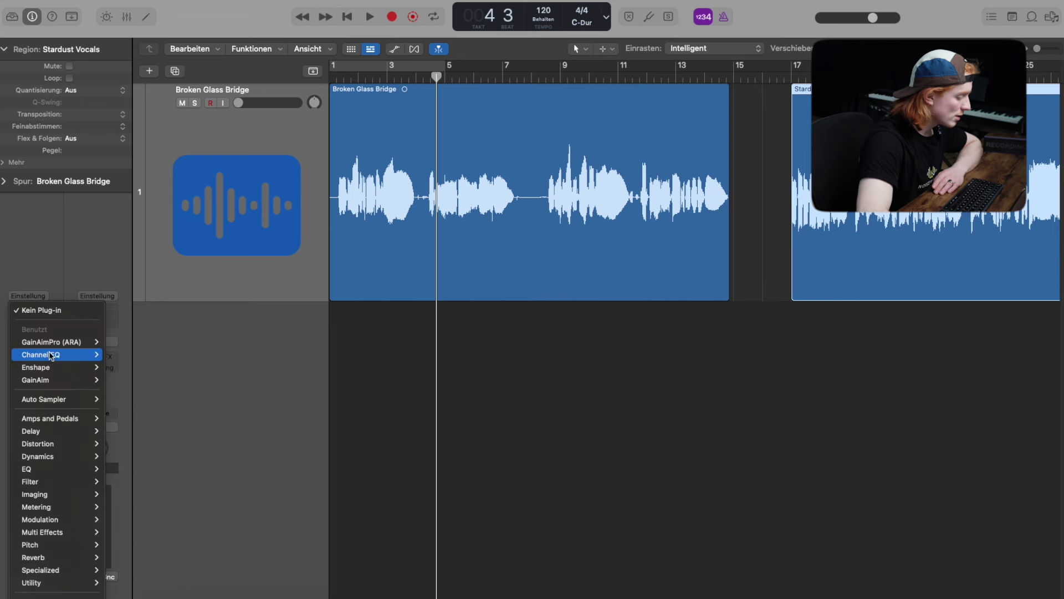
pyautogui.moveTo(54, 342)
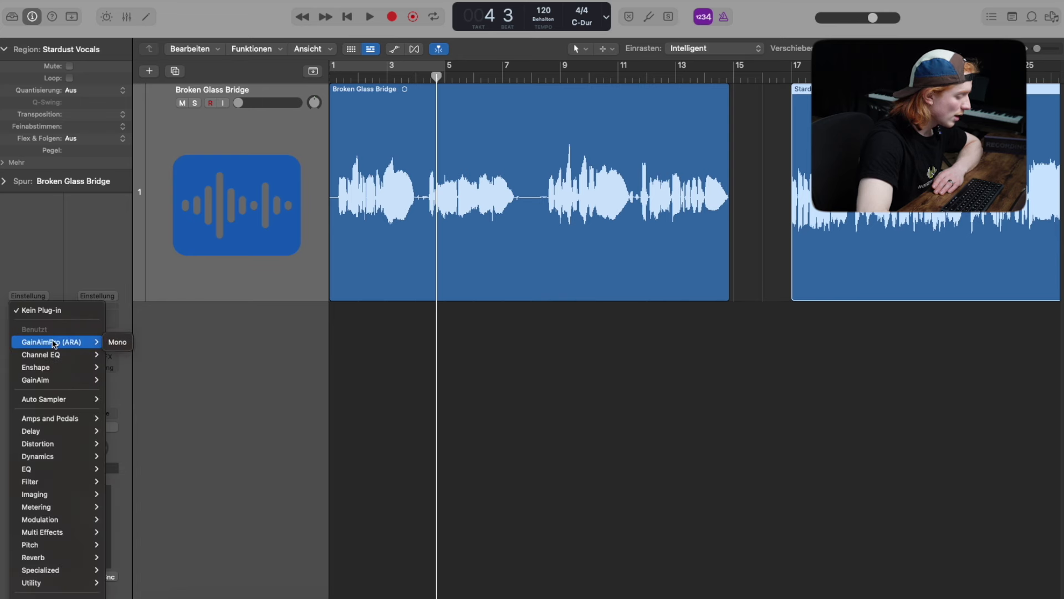
pyautogui.click(117, 342)
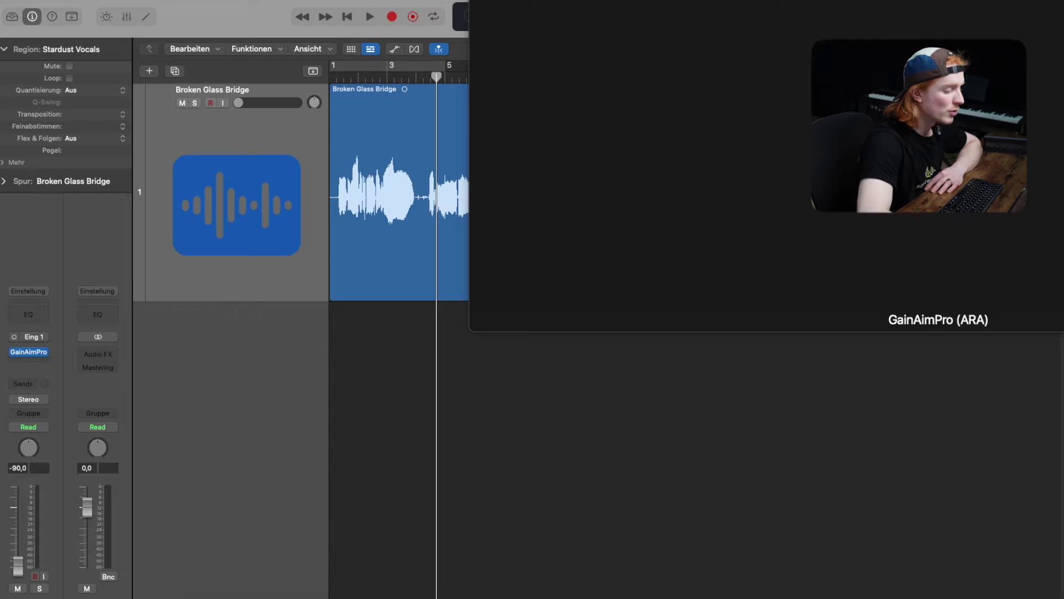
pyautogui.moveTo(713, 28); pyautogui.dragTo(441, 123)
# - Play the Broken Glass Bridge region, then select and play the Stardust Vocals region
pyautogui.click(399, 99)
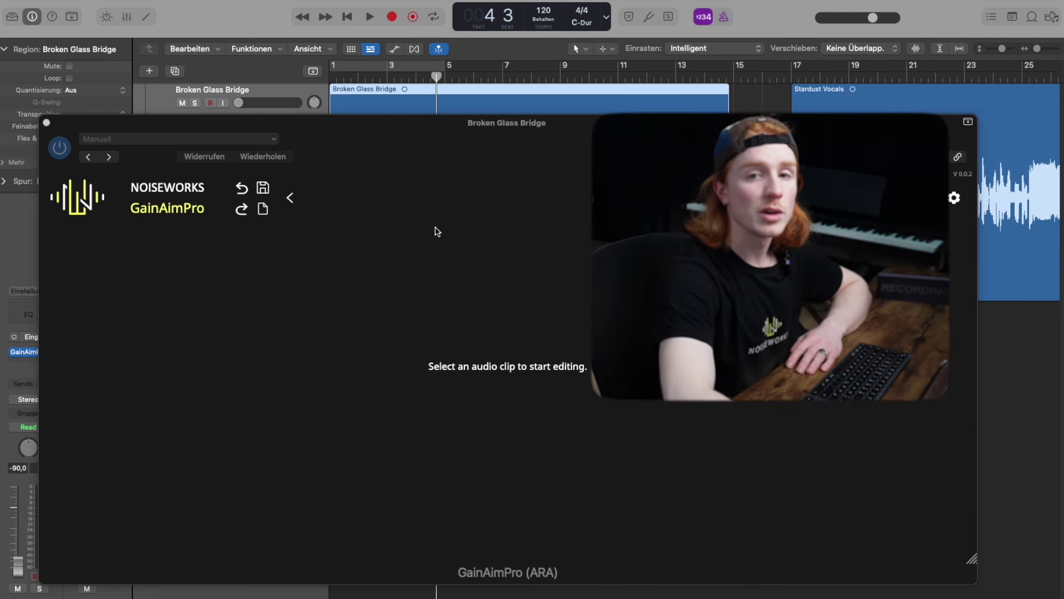
pyautogui.press('space')
pyautogui.press('space')
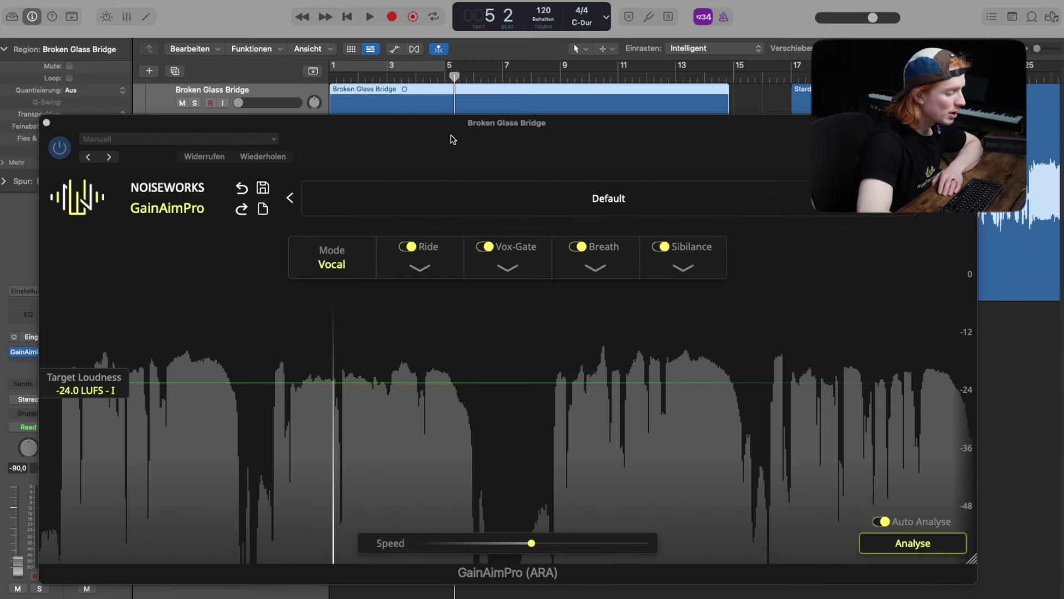
pyautogui.press('Right')
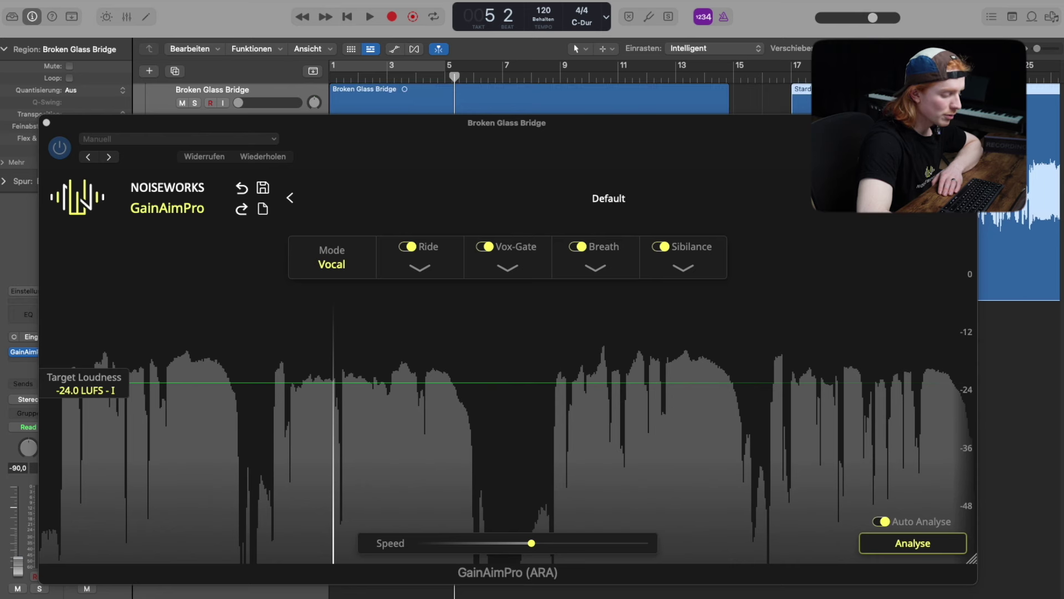
pyautogui.press('space')
pyautogui.press('space')
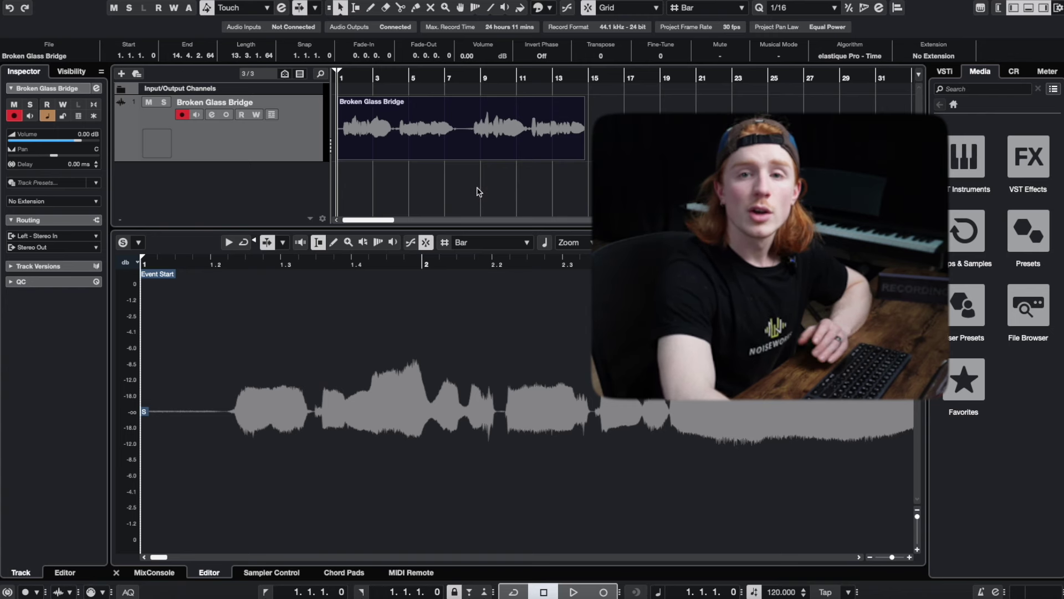
# - Set the Broken Glass Bridge track's Extension to GainAimPro in the Inspector
pyautogui.click(278, 155)
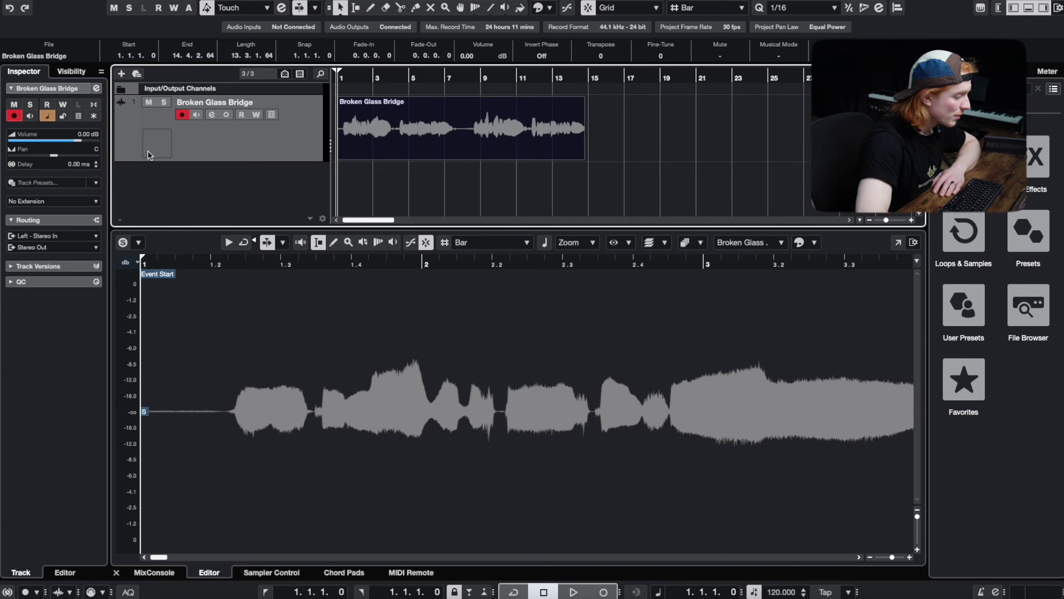
pyautogui.click(66, 204)
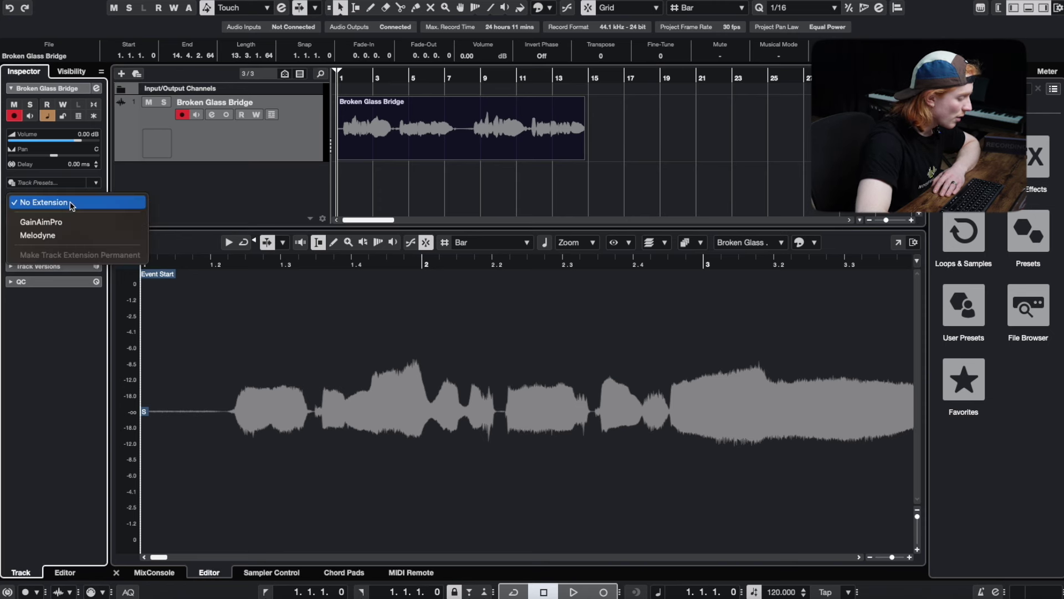
pyautogui.click(58, 223)
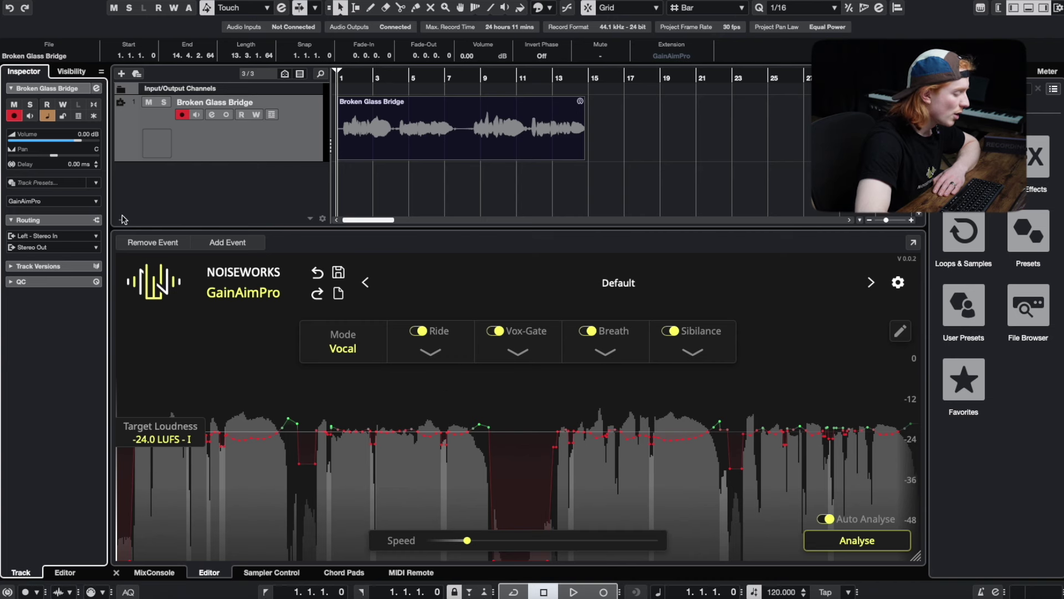
# - Reset the track to No Extension and apply GainAimPro to the Broken Glass Bridge event instead
pyautogui.click(61, 202)
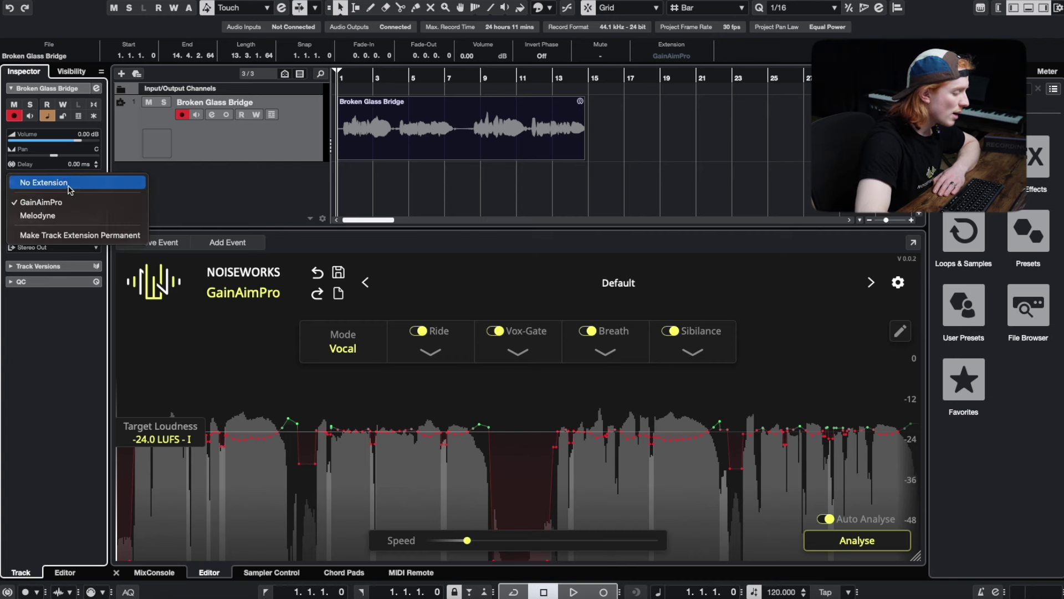
pyautogui.click(65, 178)
pyautogui.click(314, 128)
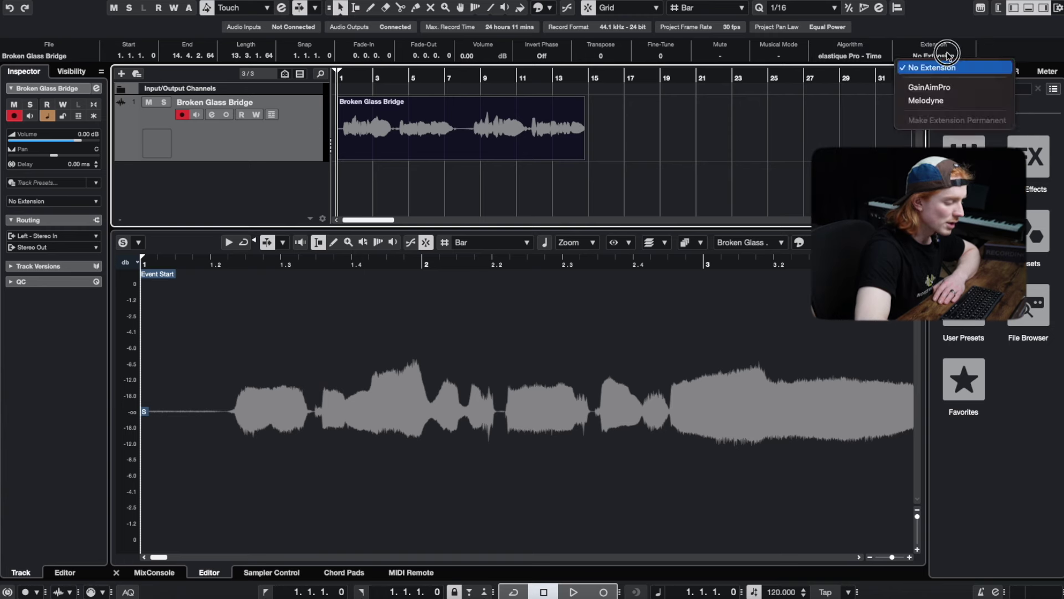
pyautogui.click(936, 88)
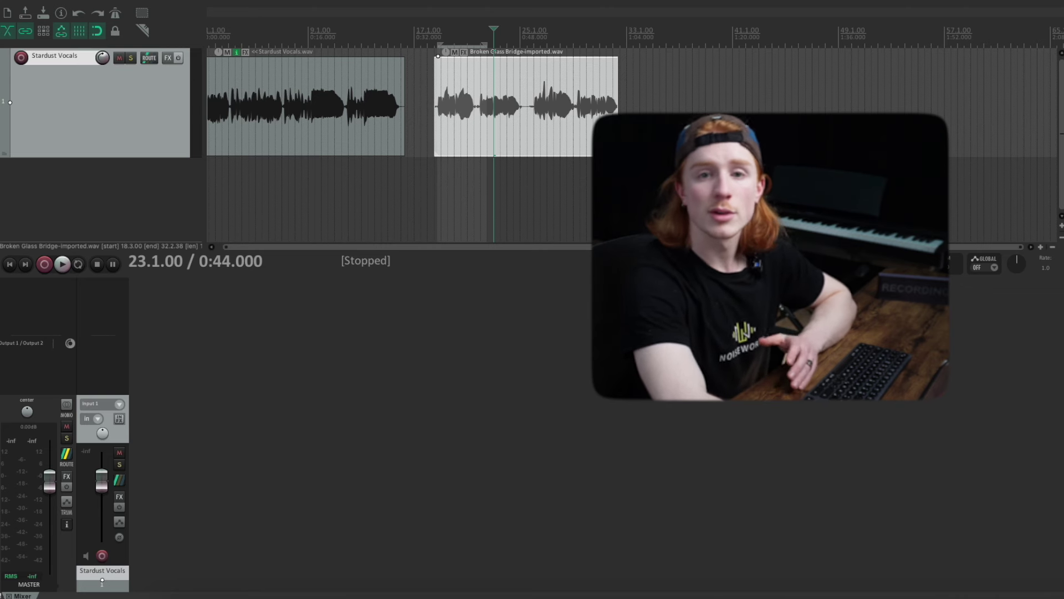
pyautogui.click(168, 58)
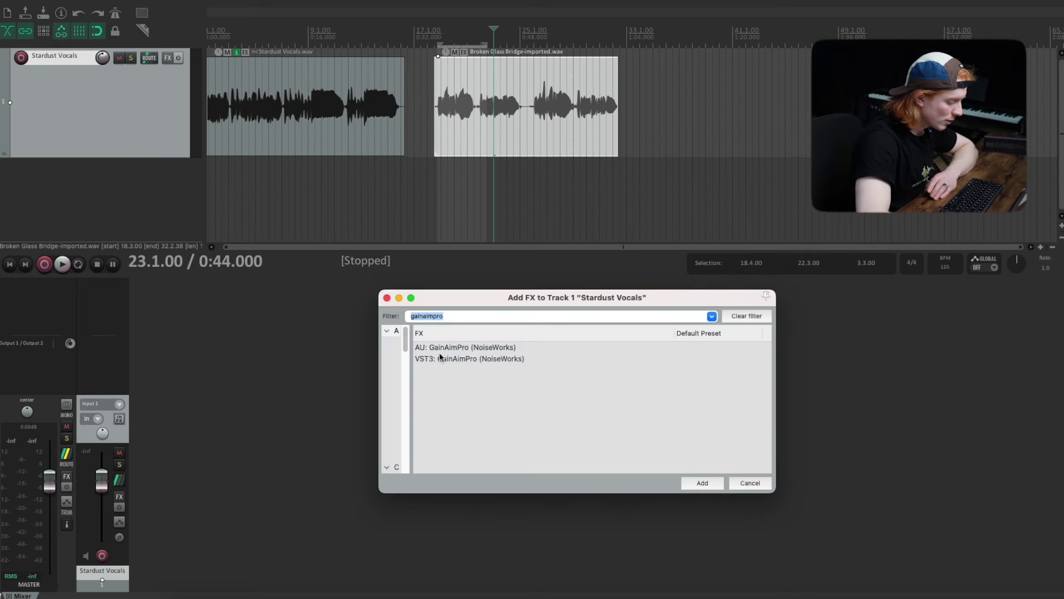
pyautogui.click(439, 354)
pyautogui.click(702, 483)
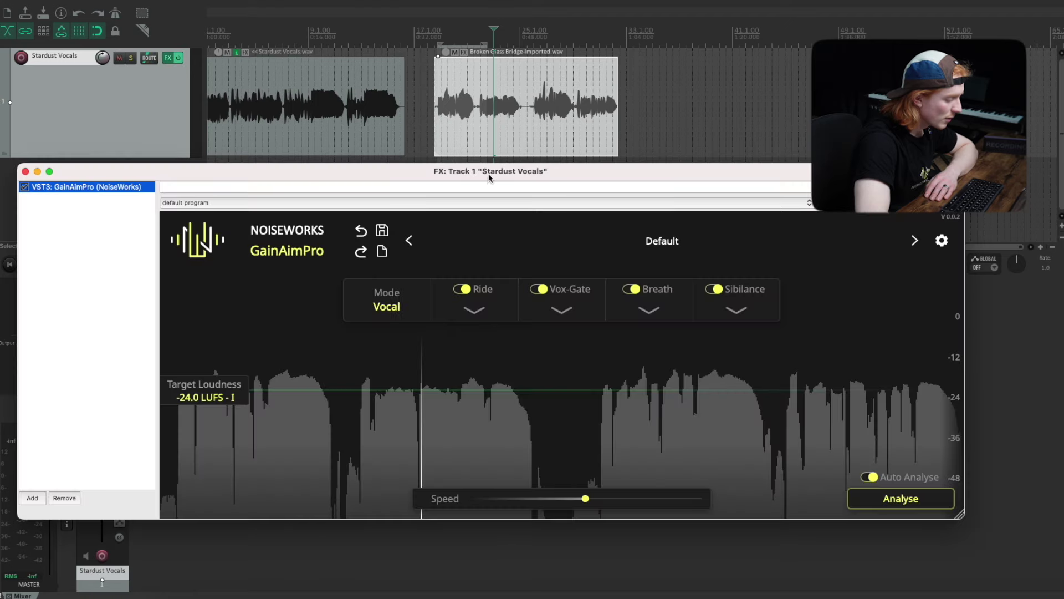
pyautogui.moveTo(488, 175); pyautogui.dragTo(486, 229)
pyautogui.click(327, 136)
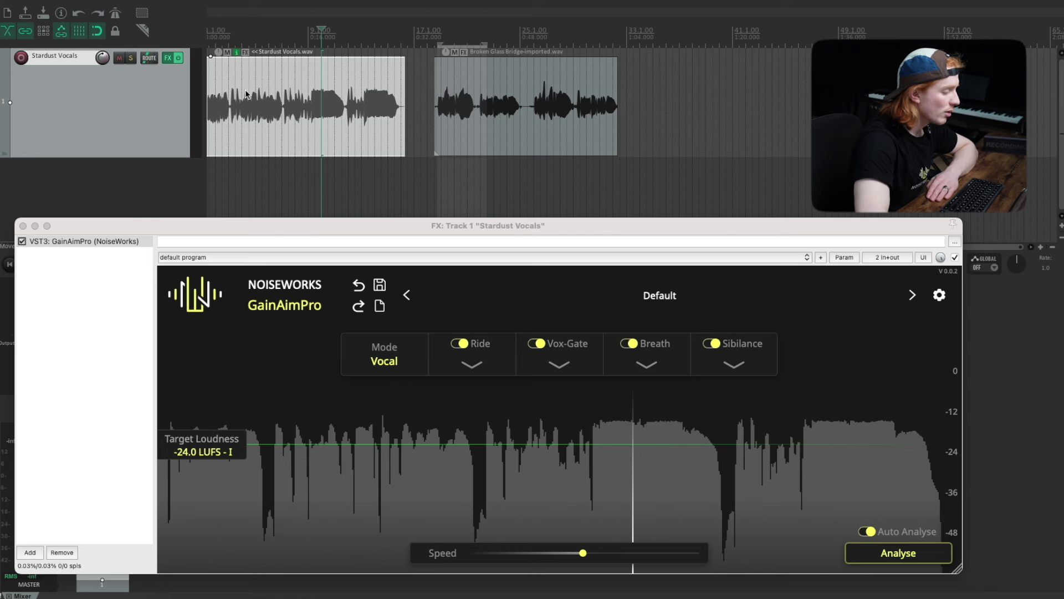
pyautogui.click(512, 136)
pyautogui.click(364, 135)
pyautogui.click(491, 135)
pyautogui.click(355, 138)
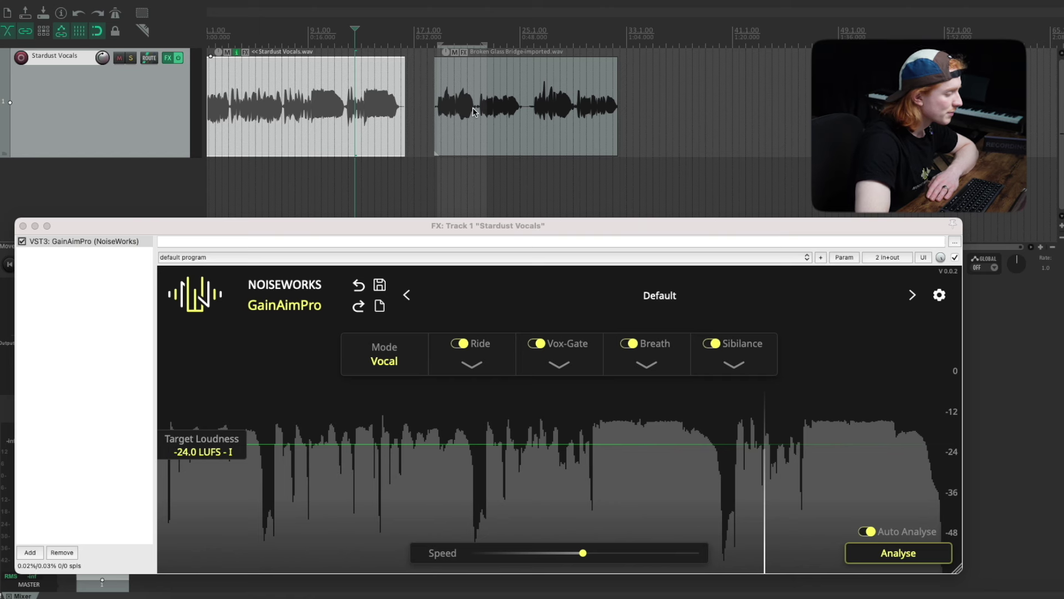
pyautogui.click(62, 552)
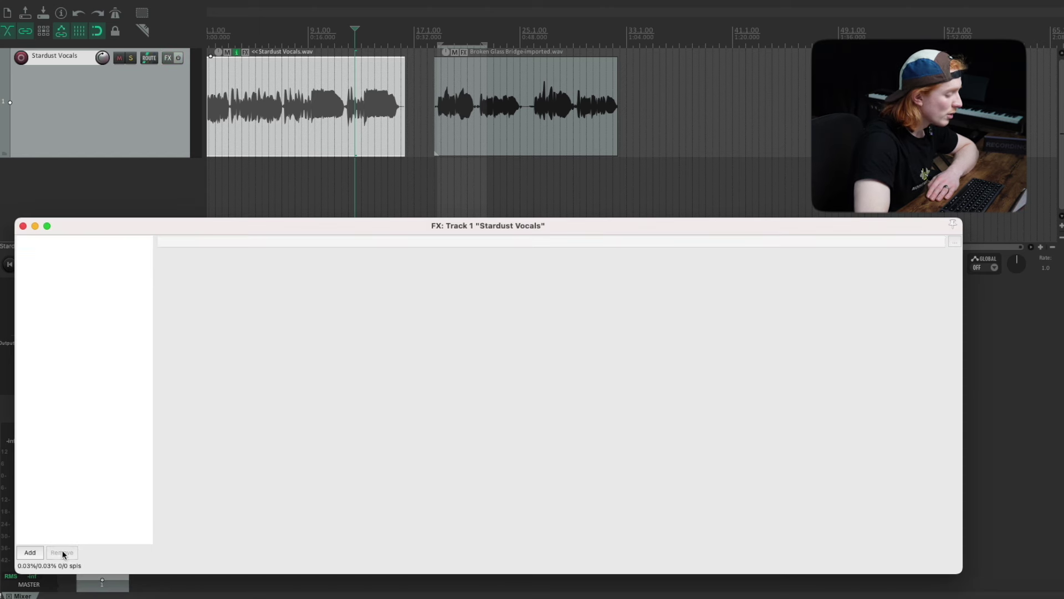
pyautogui.click(23, 226)
# - Add VST3: GainAimPro to the Stardust Vocals item's active take FX chain
pyautogui.rightClick(318, 134)
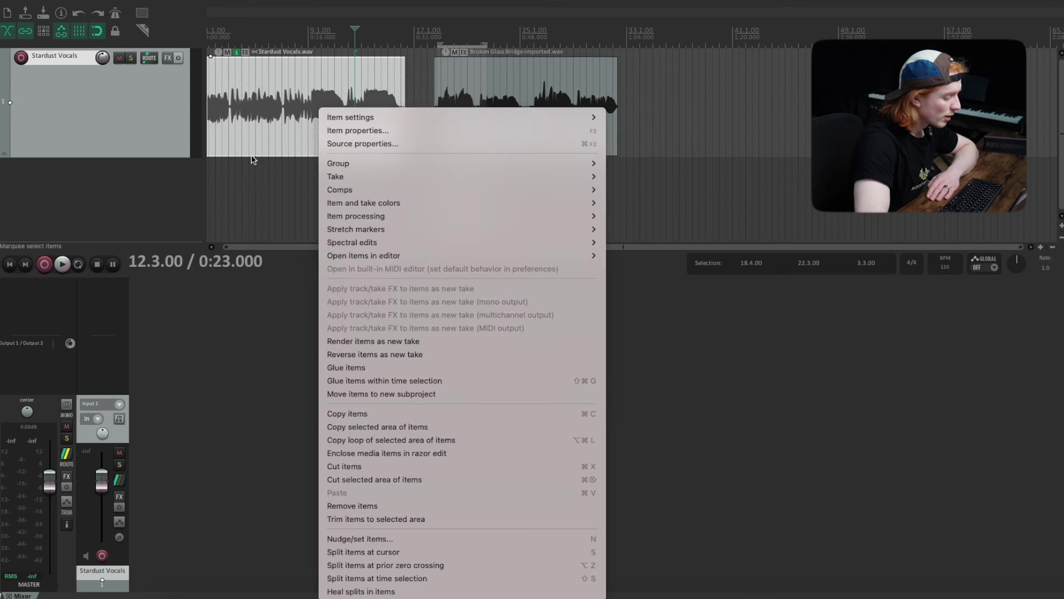
pyautogui.moveTo(383, 177)
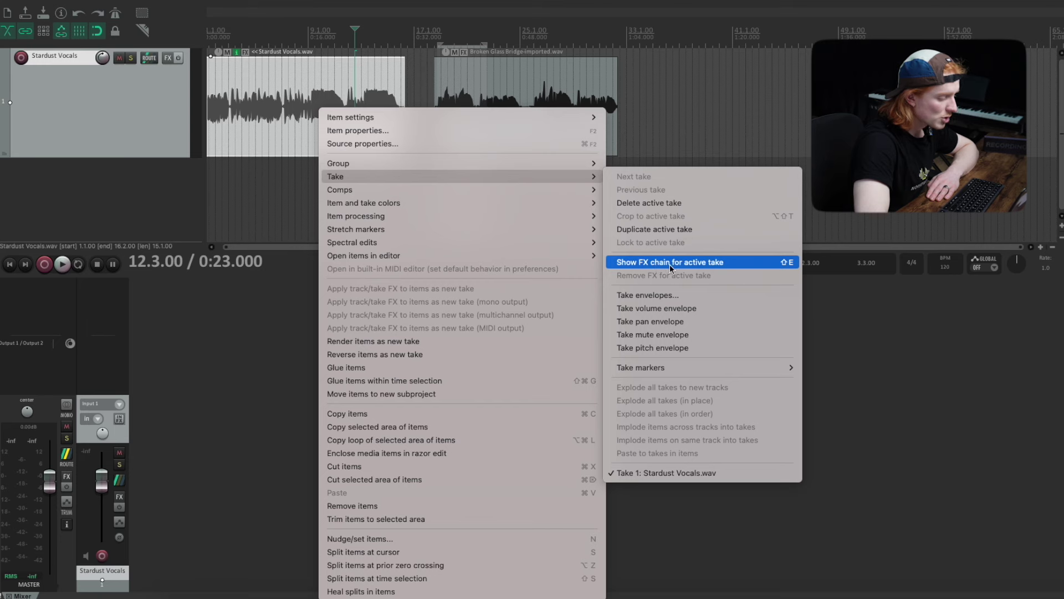
pyautogui.click(698, 263)
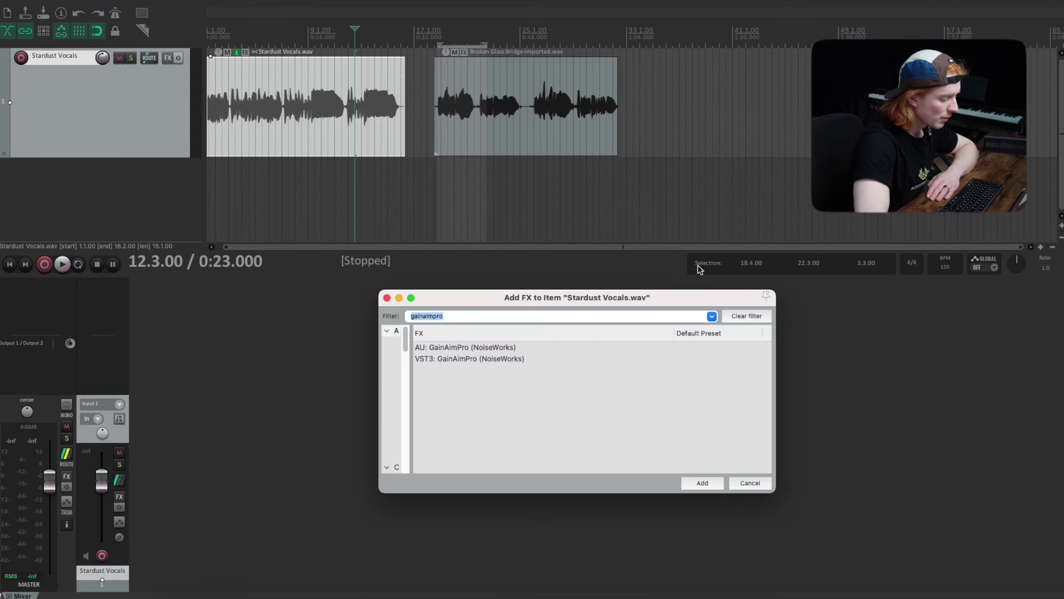
pyautogui.click(452, 359)
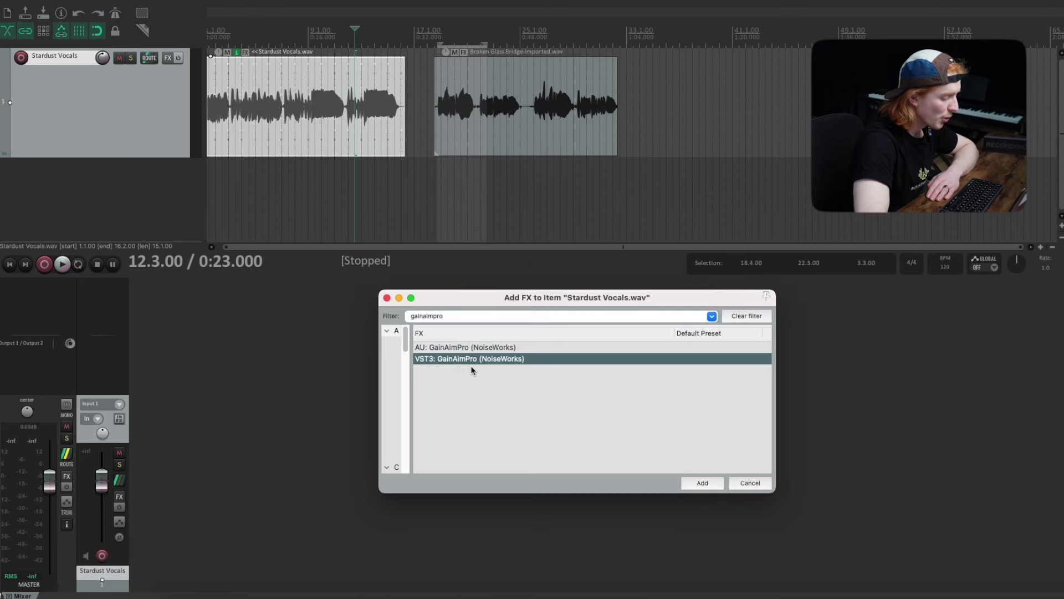
pyautogui.click(702, 483)
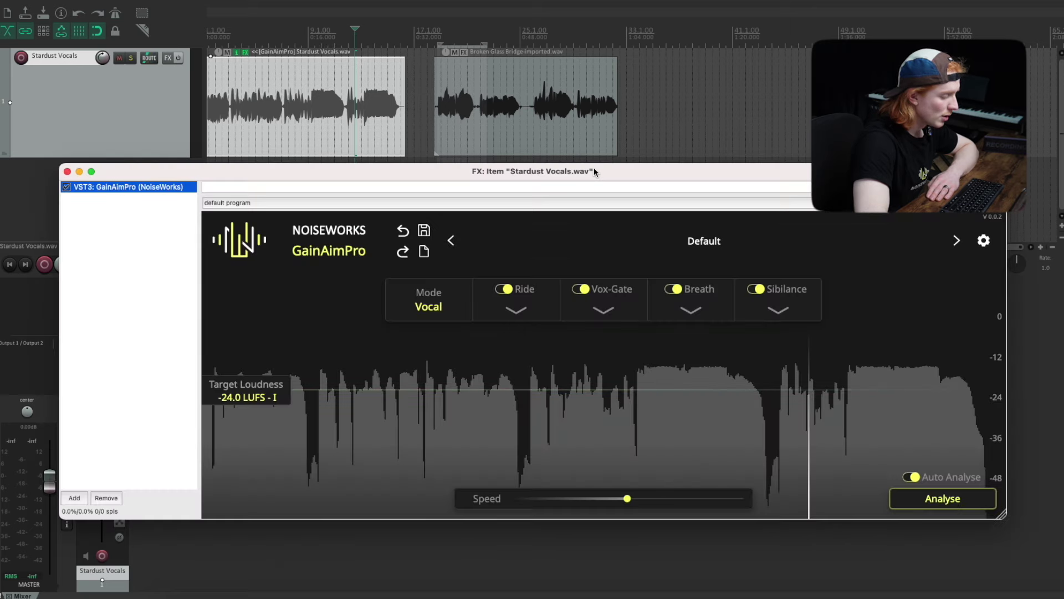